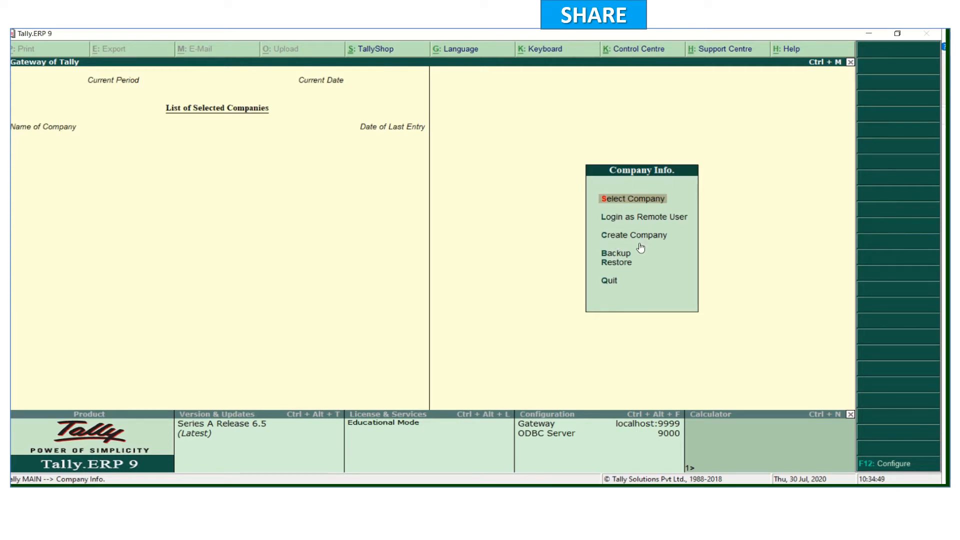
Start creating a new company in the default data directory and name it Ril.
{"action": "key", "text": "Down"}
{"action": "key", "text": "Down"}
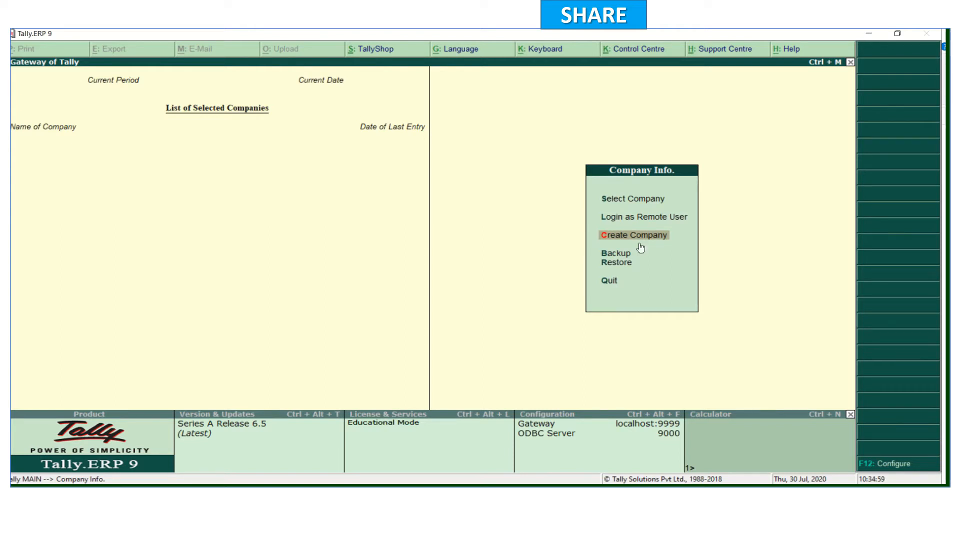
{"action": "left_click", "coordinate": [639, 242]}
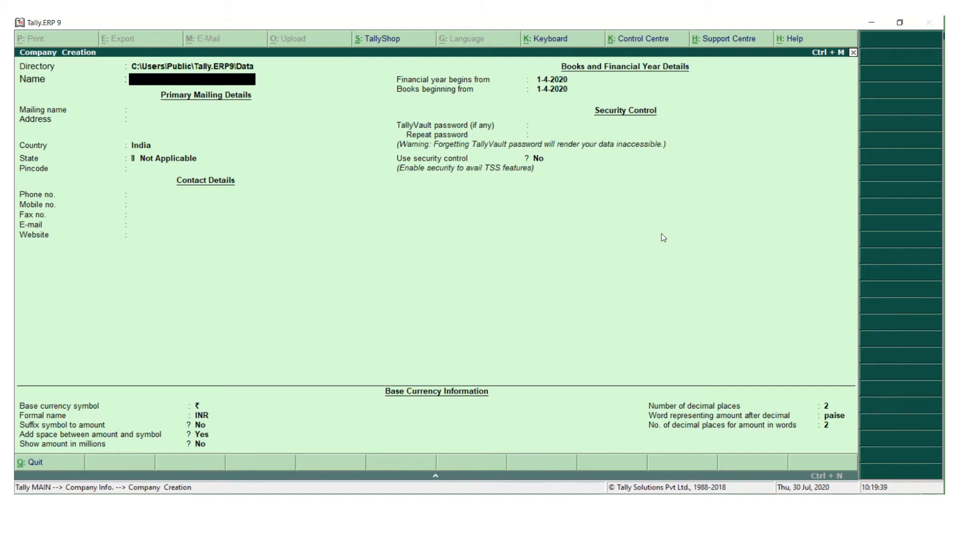
{"action": "key", "text": "BackSpace"}
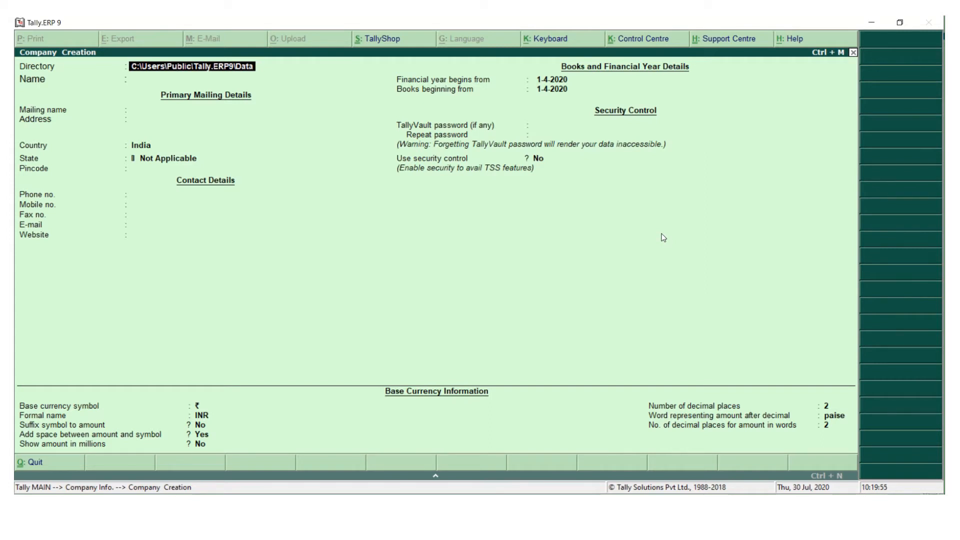
{"action": "key", "text": "Return"}
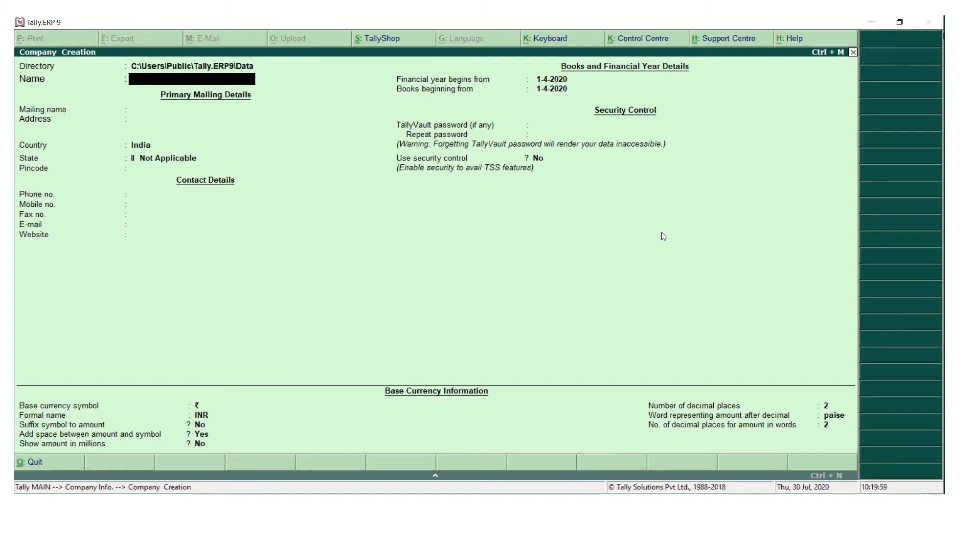
{"action": "type", "text": "Ril"}
{"action": "key", "text": "Return"}
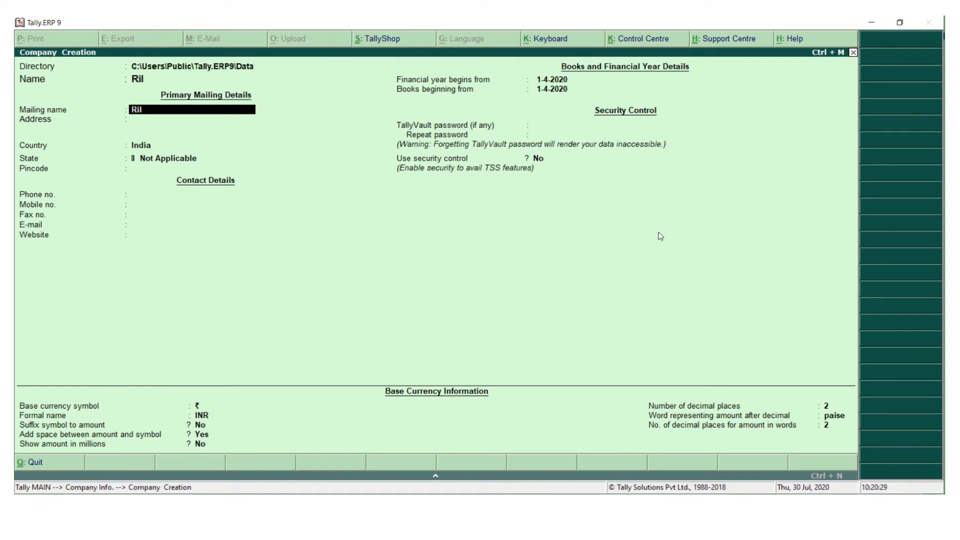
Set the company's mailing name to Reliance and fill in its address.
{"action": "type", "text": "Reliance"}
{"action": "key", "text": "Return"}
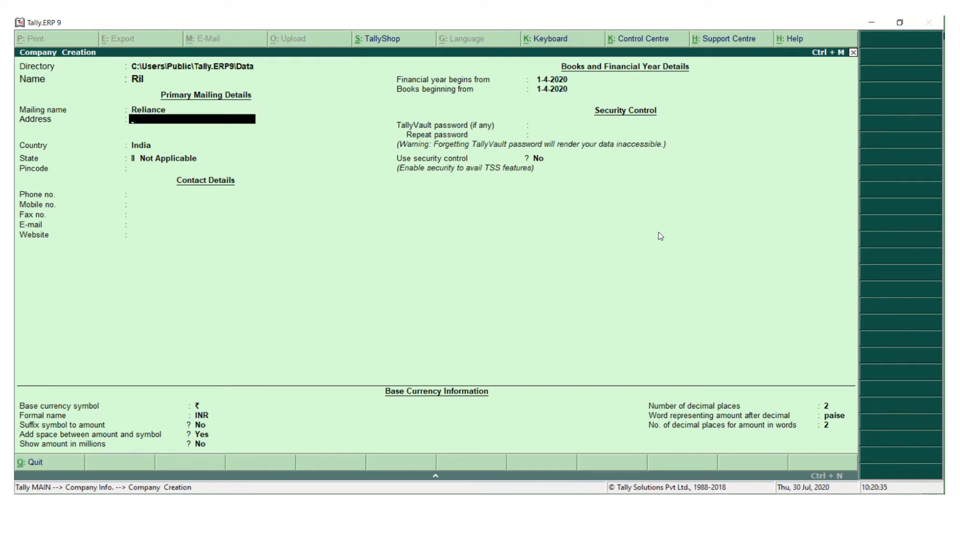
{"action": "type", "text": "Xyz"}
{"action": "key", "text": "Return"}
{"action": "key", "text": "Return"}
{"action": "key", "text": "Return"}
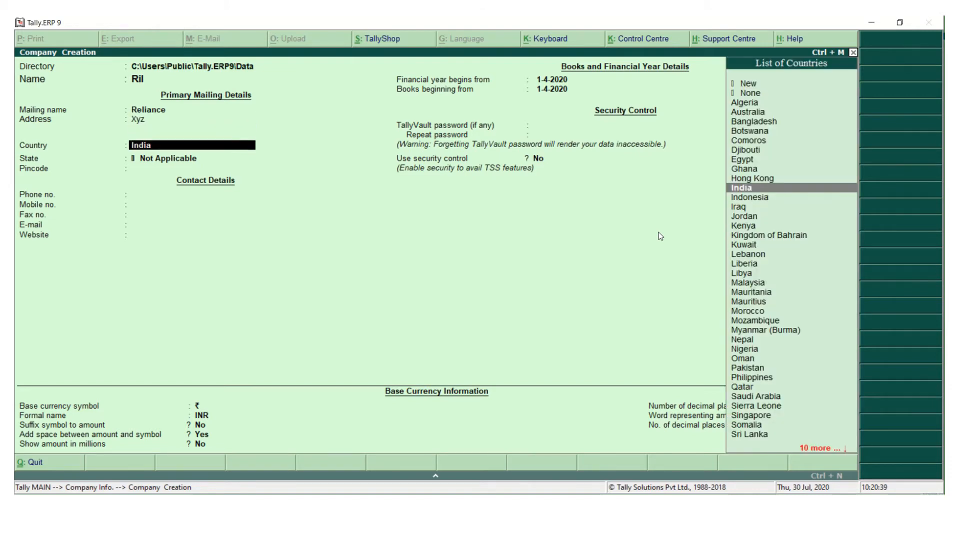
Keep India as the country, set the state to Maharashtra and enter the postal pincode.
{"action": "type", "text": "Mu"}
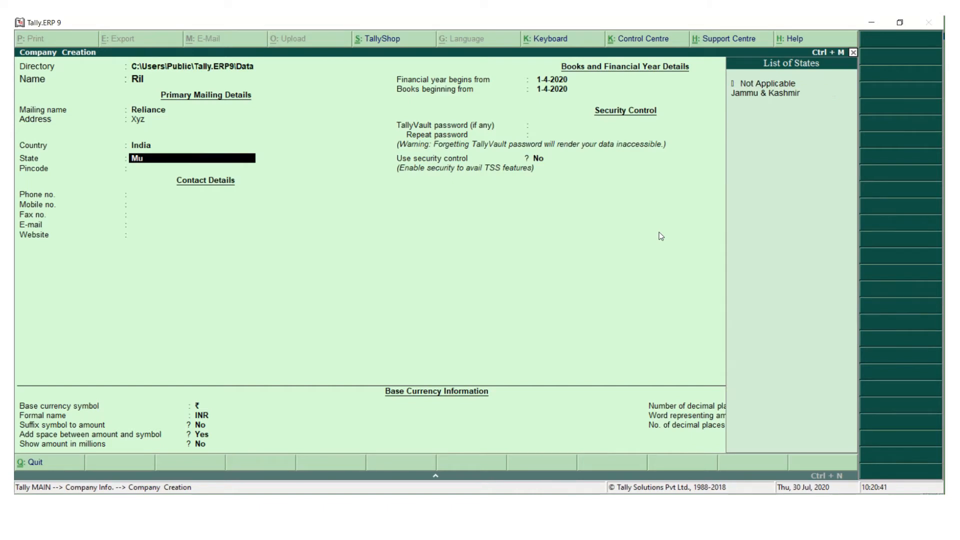
{"action": "key", "text": "BackSpace"}
{"action": "type", "text": "aha"}
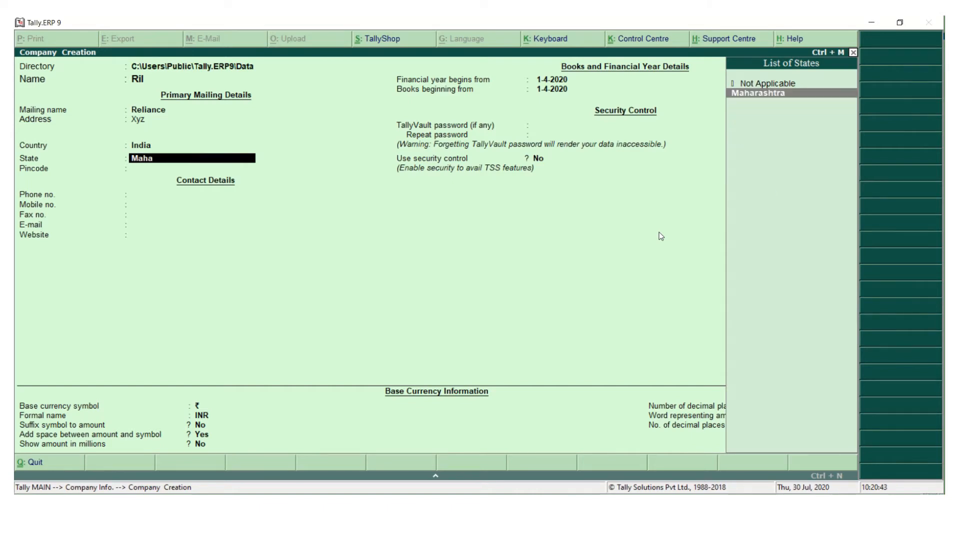
{"action": "key", "text": "Return"}
{"action": "key", "text": "Return"}
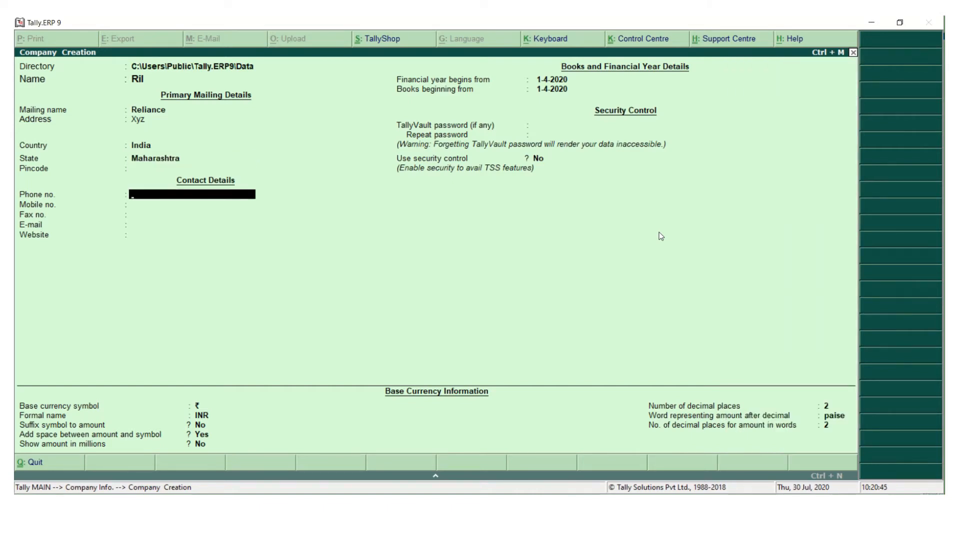
{"action": "key", "text": "BackSpace"}
{"action": "type", "text": "11"}
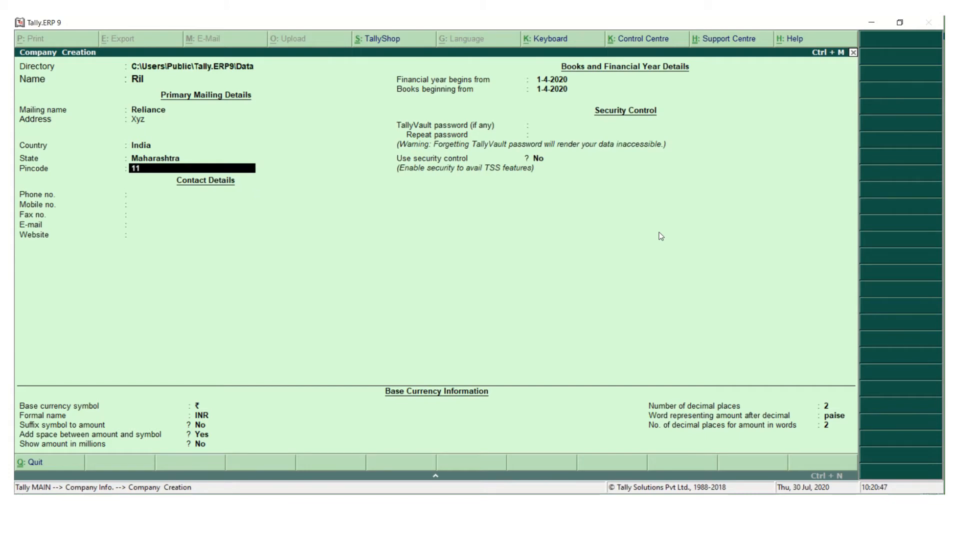
{"action": "type", "text": "2020"}
{"action": "key", "text": "Return"}
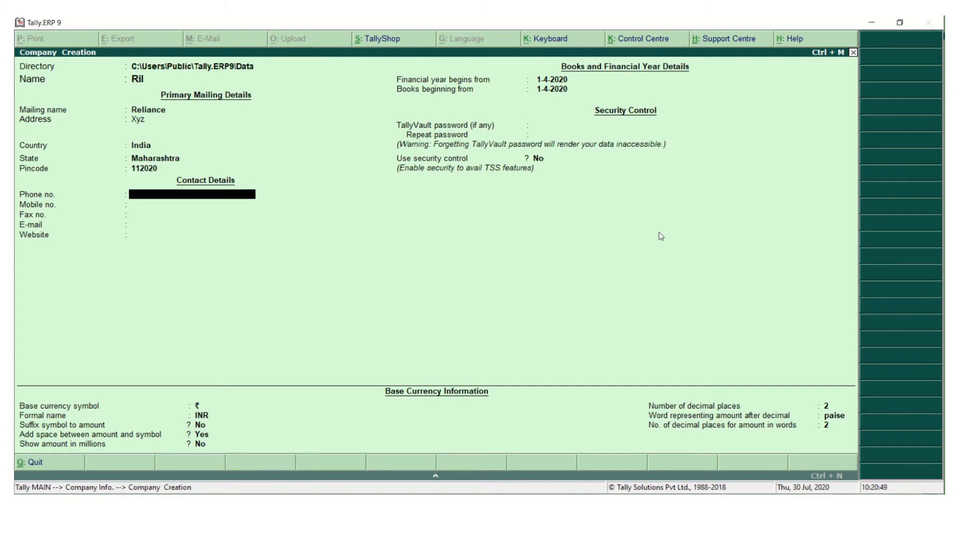
Leave the company's phone, mobile, fax, e-mail and website details blank.
{"action": "key", "text": "Return"}
{"action": "key", "text": "Return"}
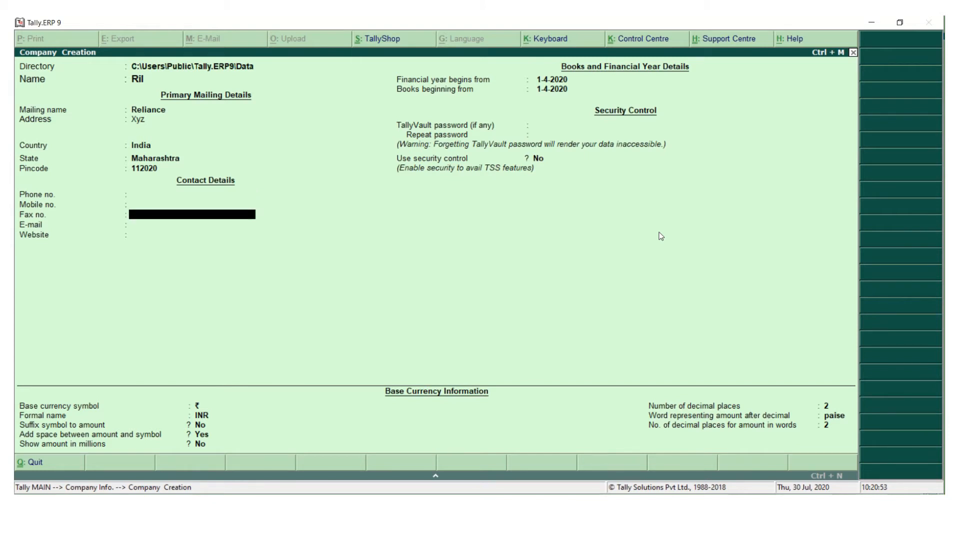
{"action": "key", "text": "Return"}
{"action": "key", "text": "Return"}
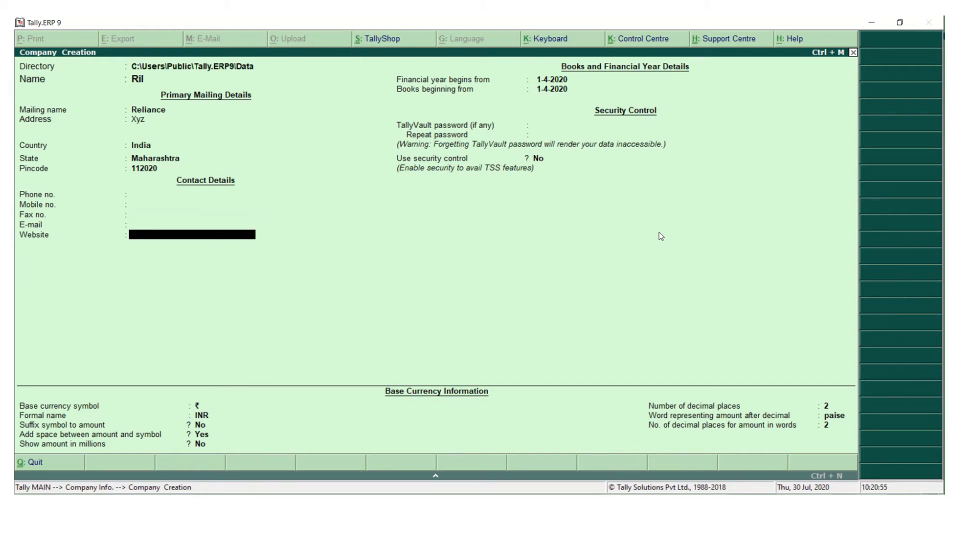
{"action": "key", "text": "Return"}
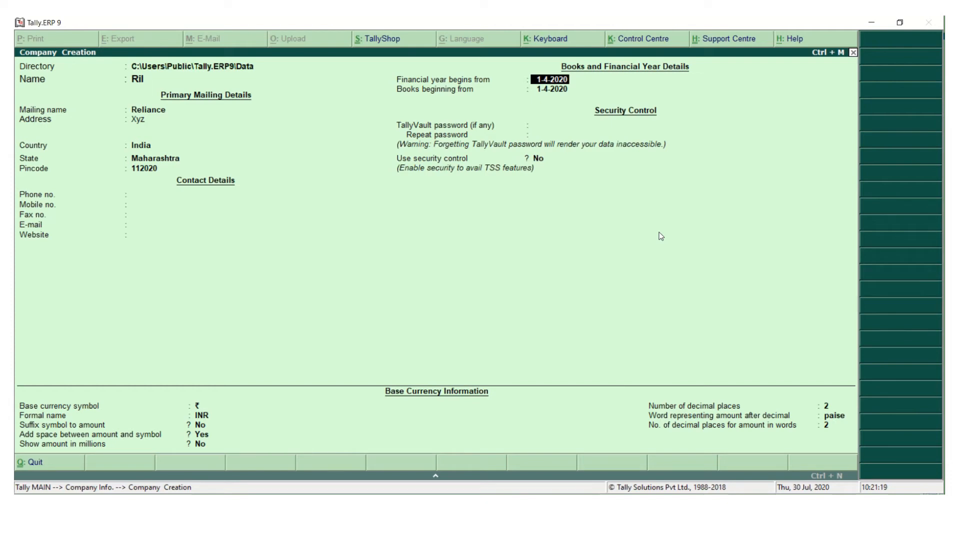
Keep the financial year start at 1-4-2020 and set the books beginning date to 1-7-2020.
{"action": "key", "text": "Return"}
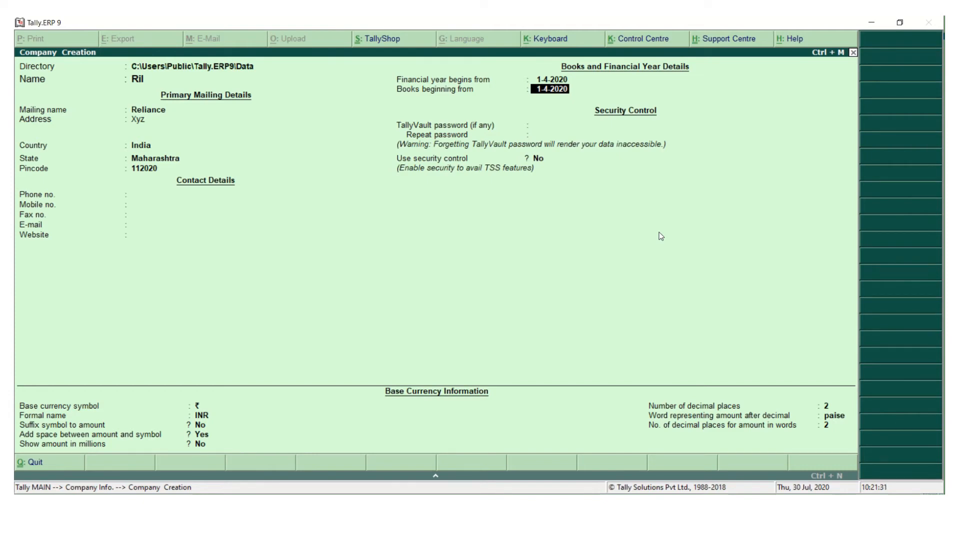
{"action": "type", "text": "1.7.22"}
{"action": "key", "text": "BackSpace"}
{"action": "key", "text": "BackSpace"}
{"action": "type", "text": "2020"}
{"action": "key", "text": "Return"}
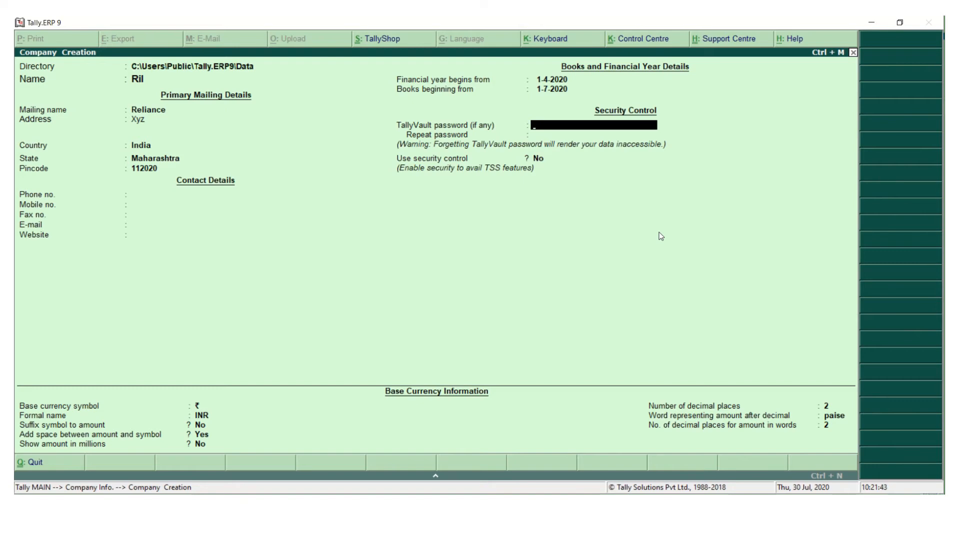
Create the company without a TallyVault password, with security control set to No and the default INR base currency settings.
{"action": "key", "text": "Return"}
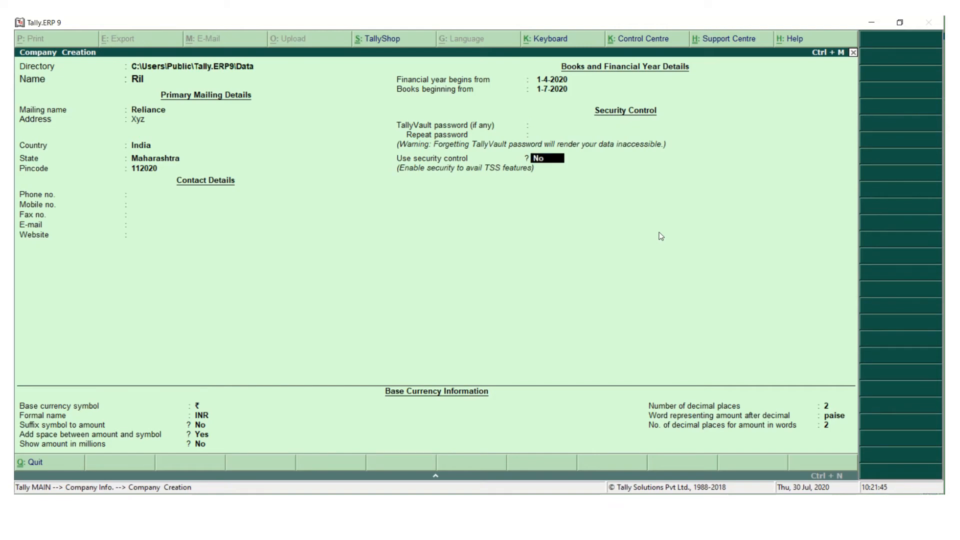
{"action": "key", "text": "Return"}
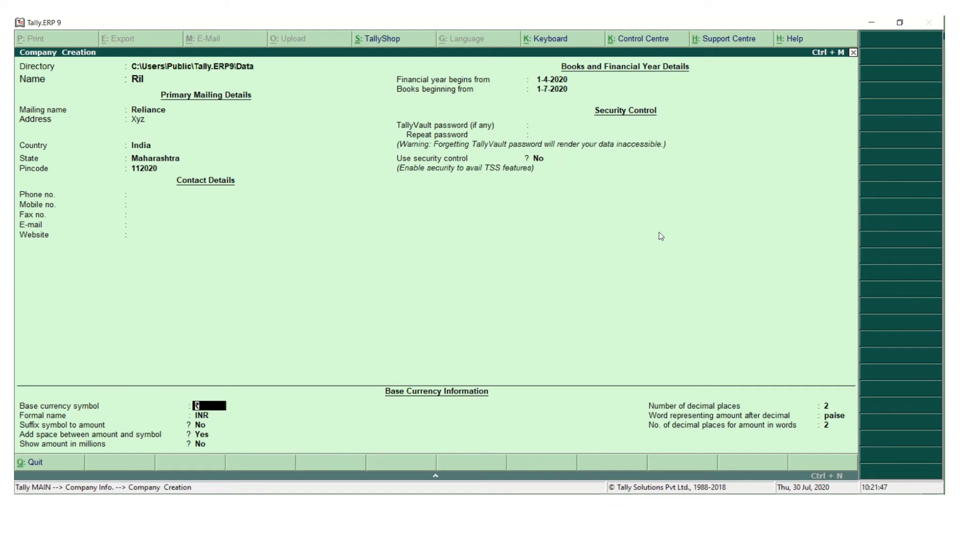
{"action": "key", "text": "Return"}
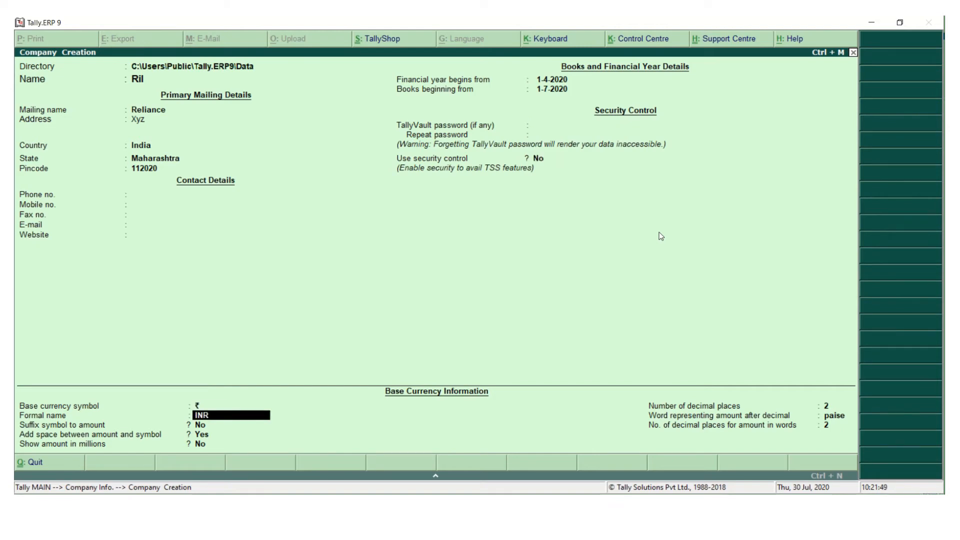
{"action": "key", "text": "Up"}
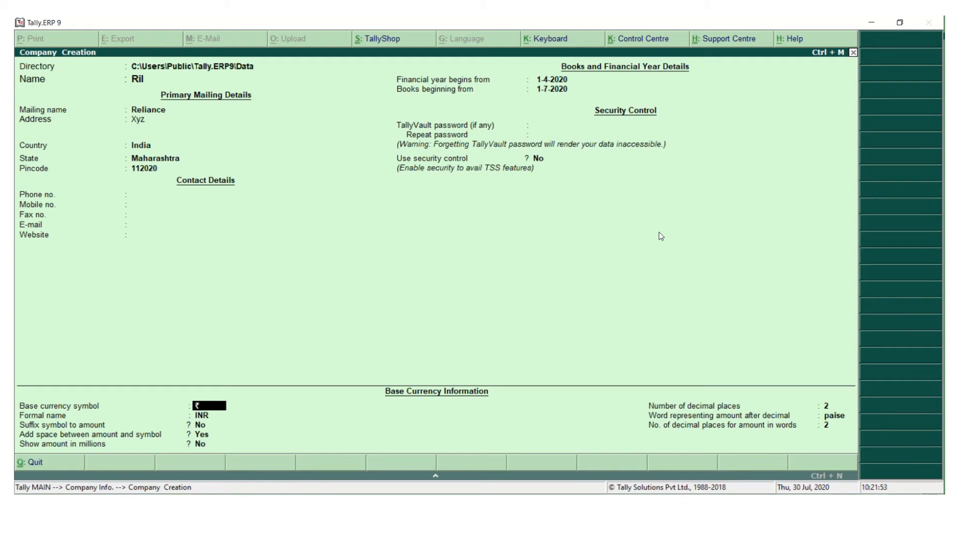
{"action": "key", "text": "Return"}
{"action": "key", "text": "Return"}
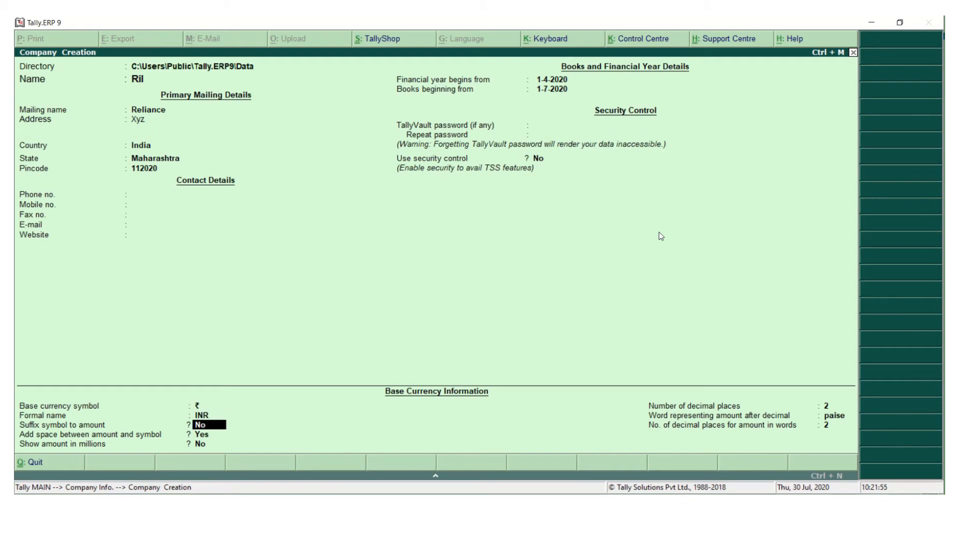
{"action": "key", "text": "Return"}
{"action": "key", "text": "Return"}
{"action": "key", "text": "Return"}
{"action": "key", "text": "Return"}
{"action": "key", "text": "Return"}
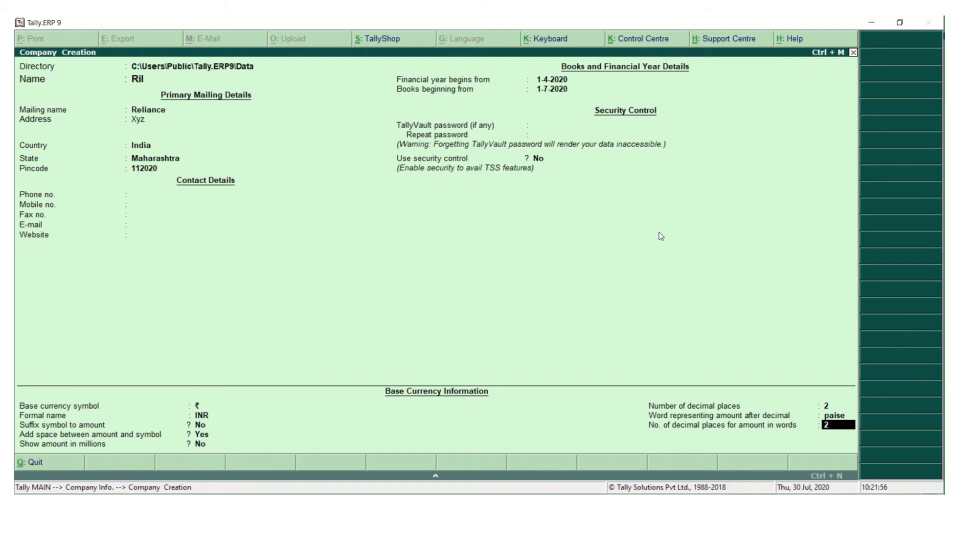
{"action": "key", "text": "Return"}
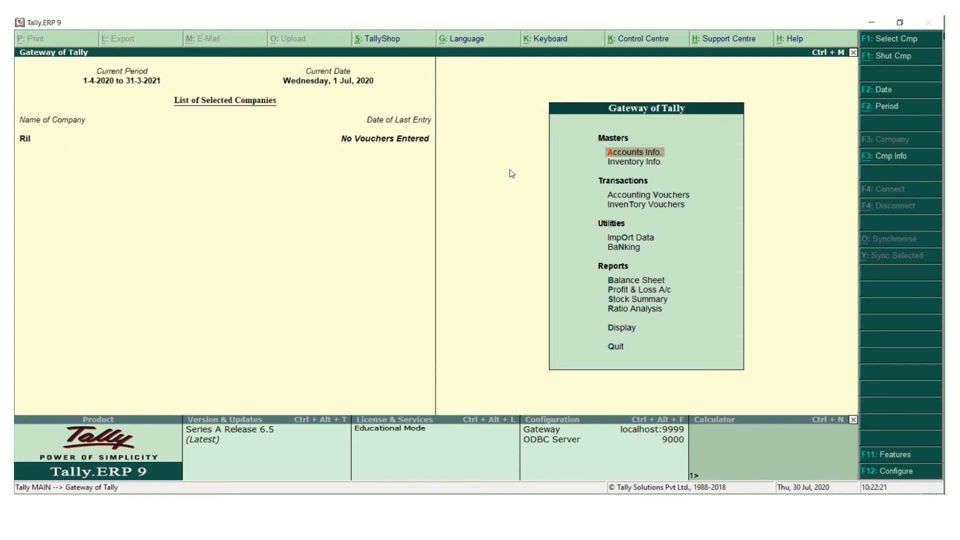
Open the ledger options within Accounts Info for the Ril company.
{"action": "left_click", "coordinate": [615, 154]}
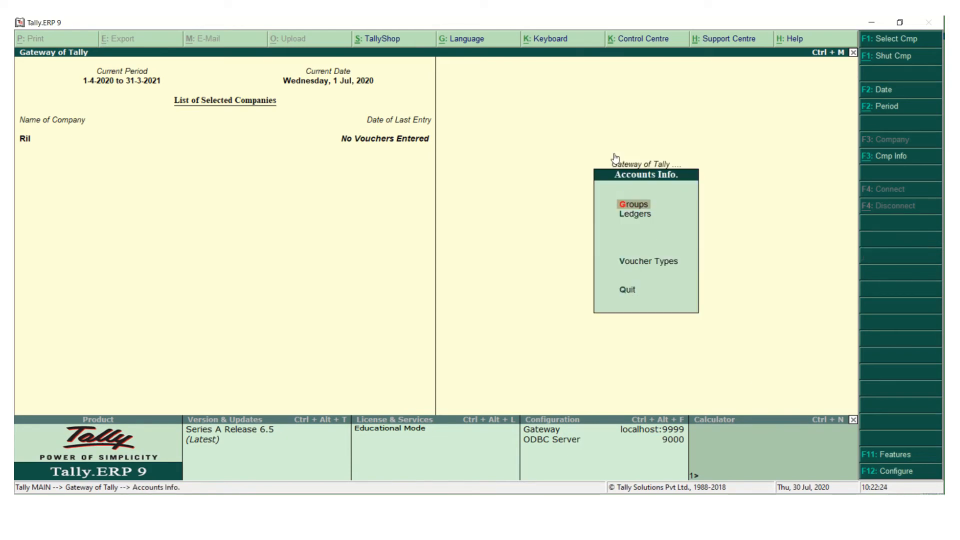
{"action": "left_click", "coordinate": [626, 221]}
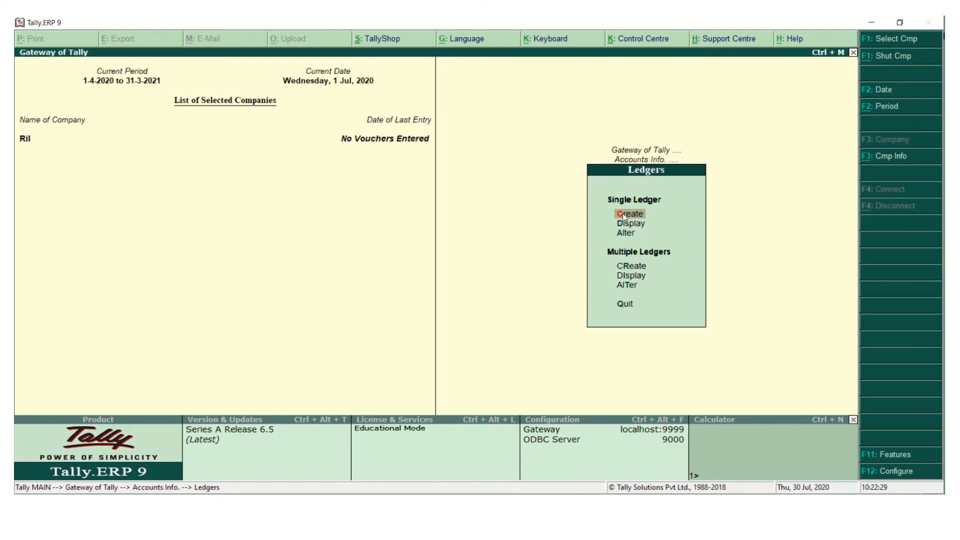
{"action": "left_click", "coordinate": [623, 213]}
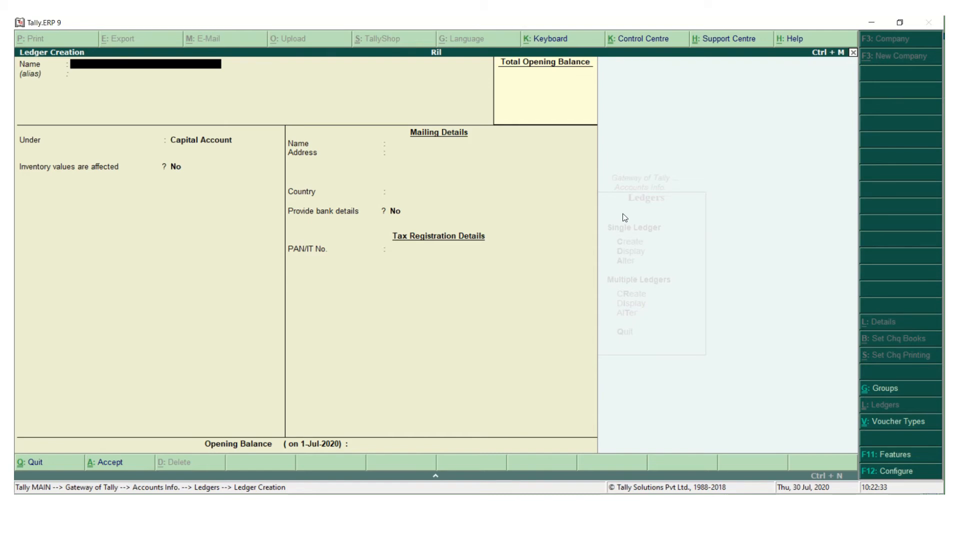
{"action": "key", "text": "Escape"}
{"action": "key", "text": "y"}
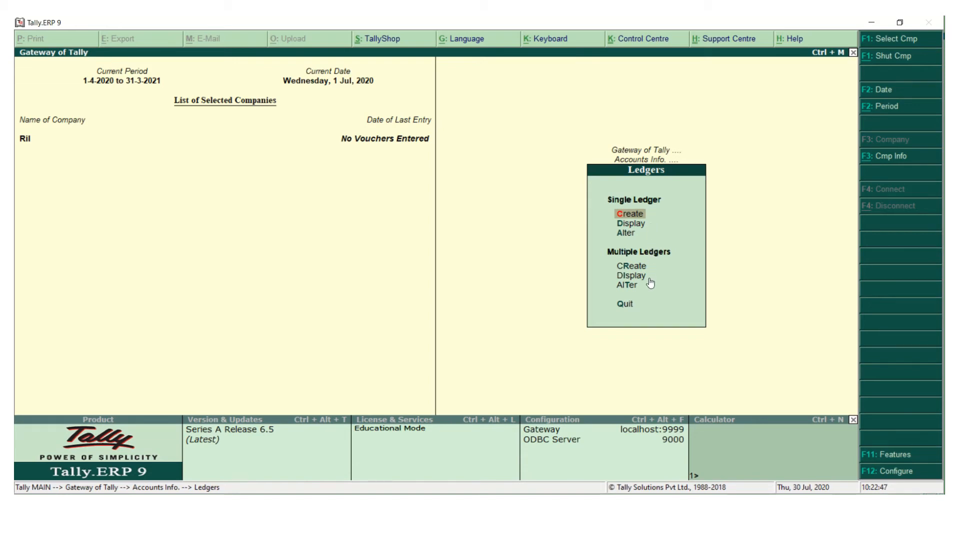
Start a new single ledger named Abc Ltd, leaving its alias blank.
{"action": "left_click", "coordinate": [629, 216]}
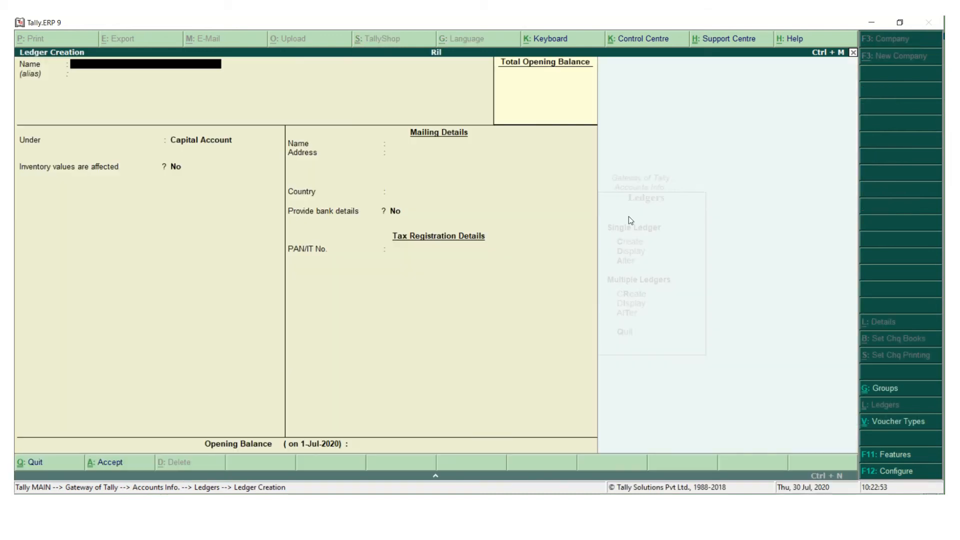
{"action": "type", "text": "Abc Ltd"}
{"action": "key", "text": "Return"}
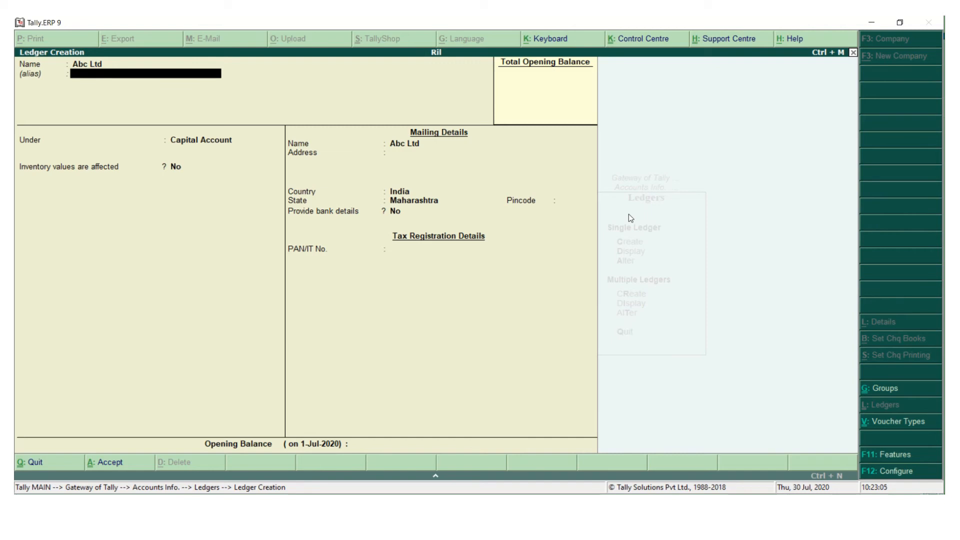
{"action": "key", "text": "Return"}
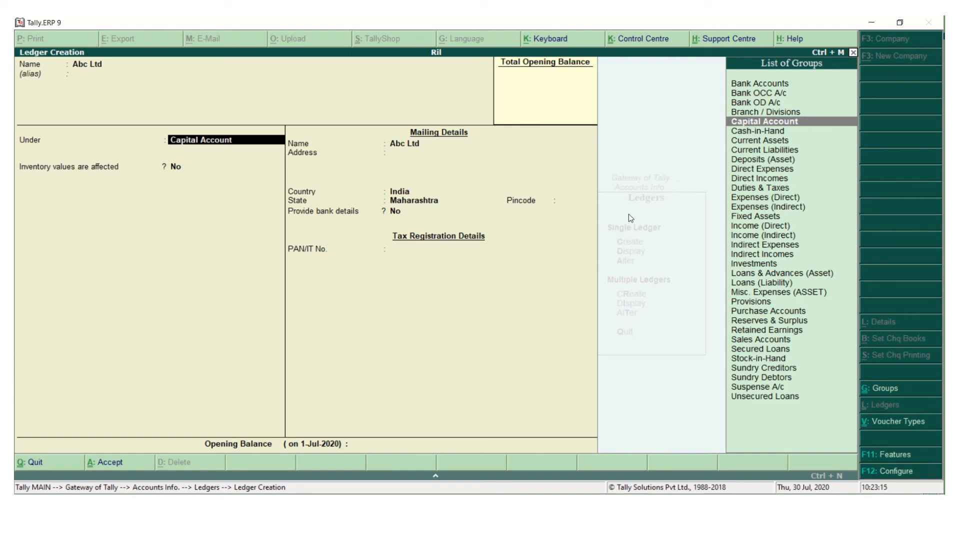
Place the Abc Ltd ledger under Sundry Debtors, keeping bill-by-bill balances at Yes, the credit period blank and the credit days check at No.
{"action": "type", "text": "Sund"}
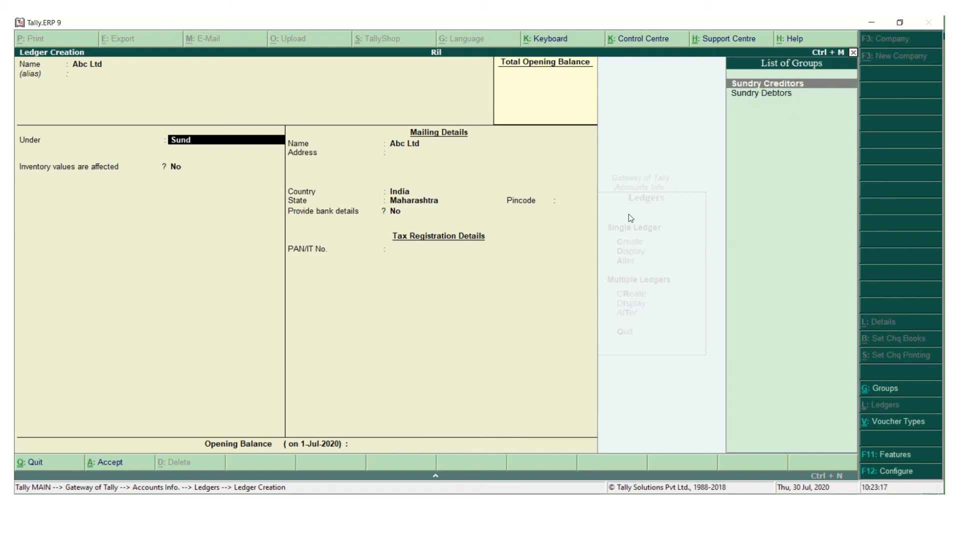
{"action": "key", "text": "Down"}
{"action": "key", "text": "Return"}
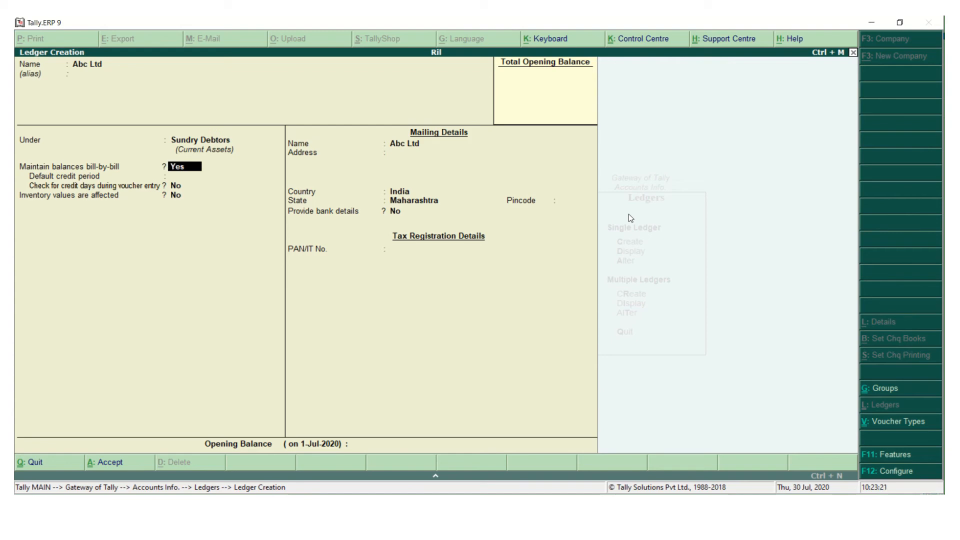
{"action": "key", "text": "Return"}
{"action": "key", "text": "Return"}
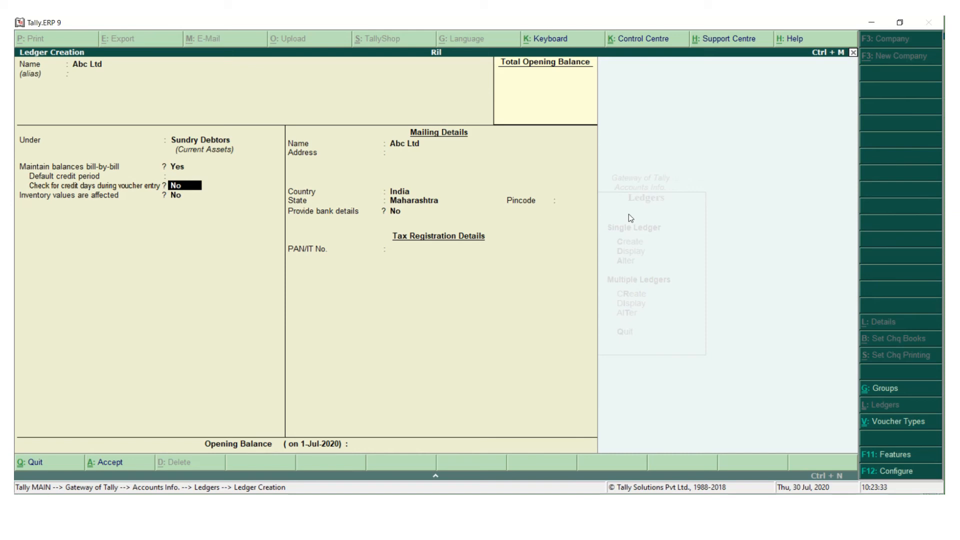
{"action": "key", "text": "Return"}
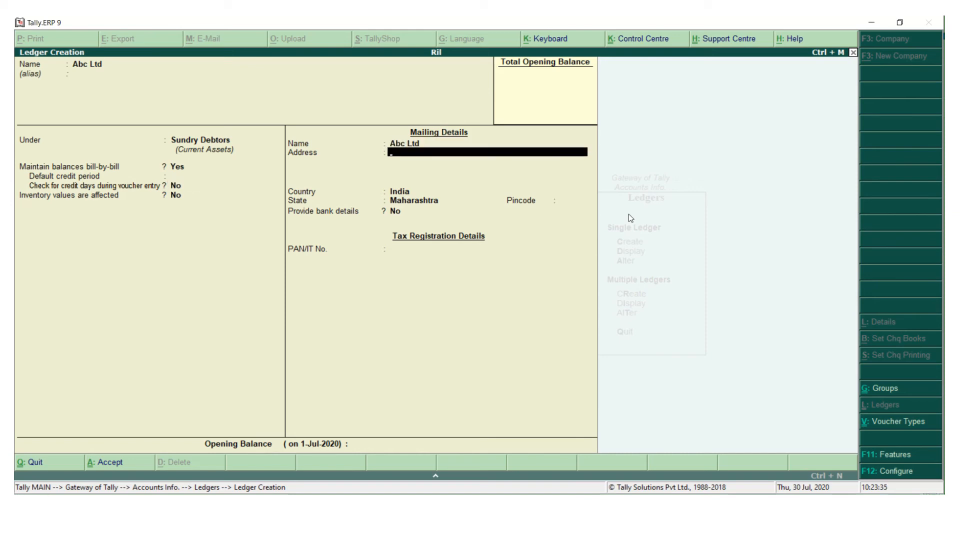
Save the Abc Ltd ledger with country India, state Maharashtra, bank details No, and address, pincode, PAN and opening balance blank; leave ledger creation.
{"action": "key", "text": "Return"}
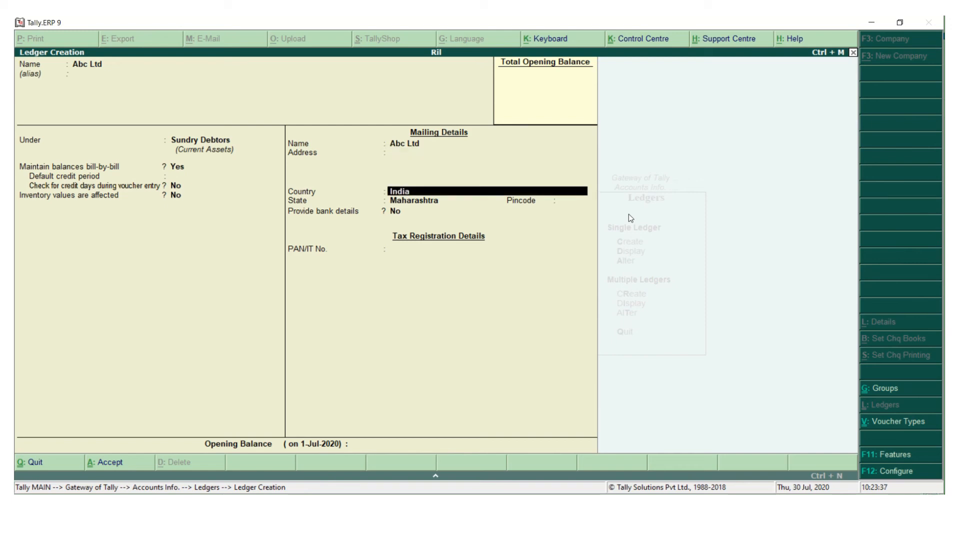
{"action": "key", "text": "Return"}
{"action": "key", "text": "Return"}
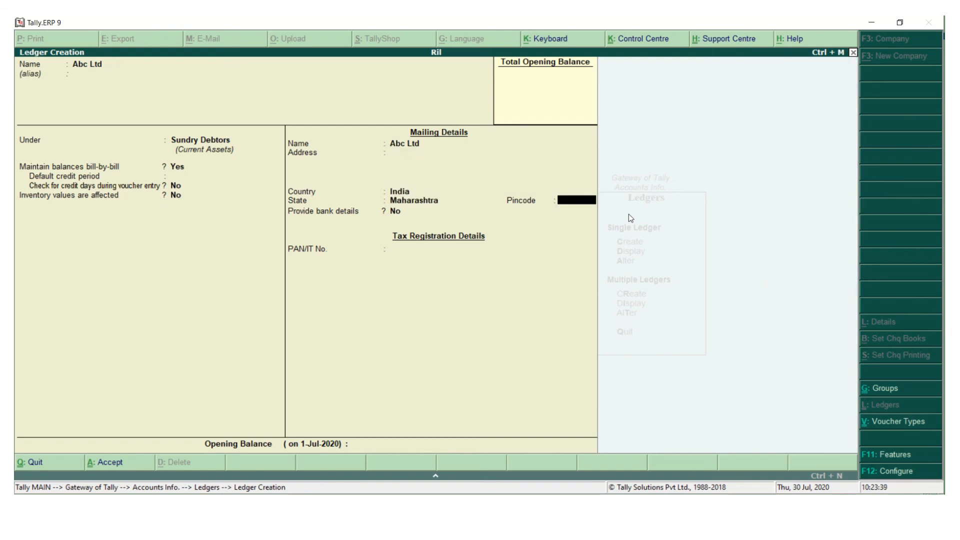
{"action": "key", "text": "Return"}
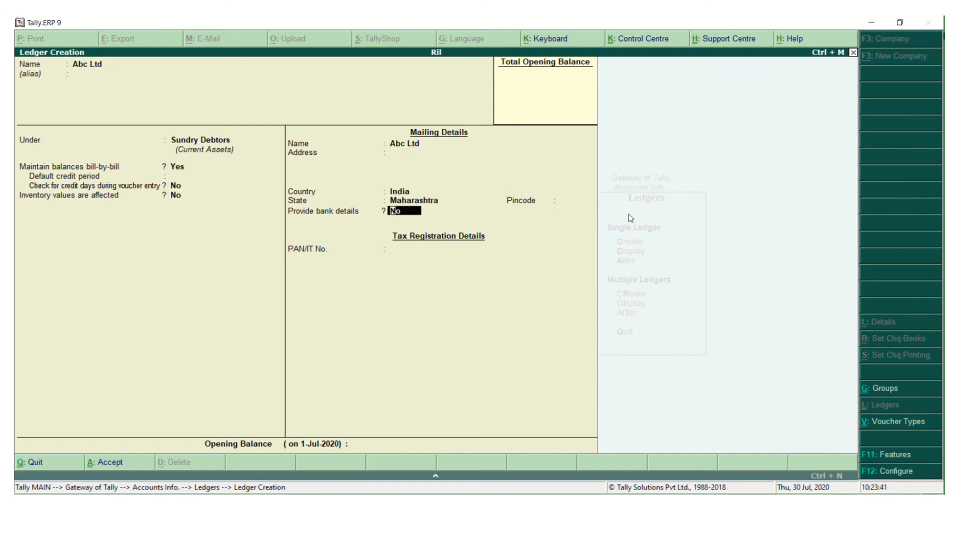
{"action": "key", "text": "Return"}
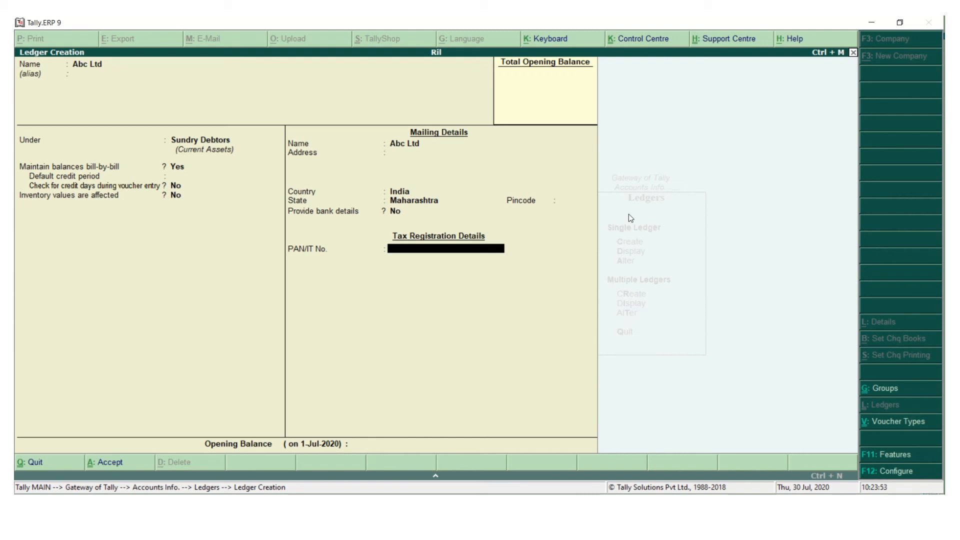
{"action": "key", "text": "Return"}
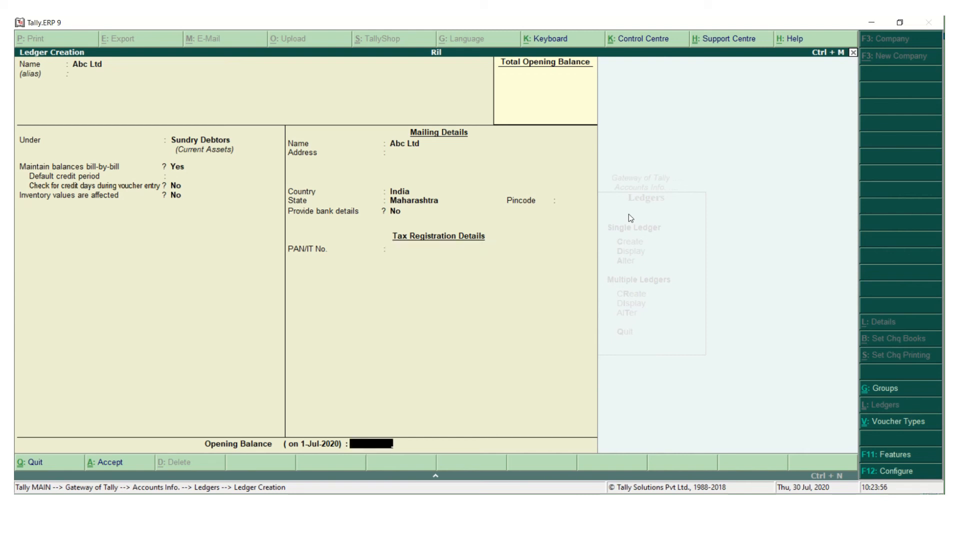
{"action": "key", "text": "ctrl+a"}
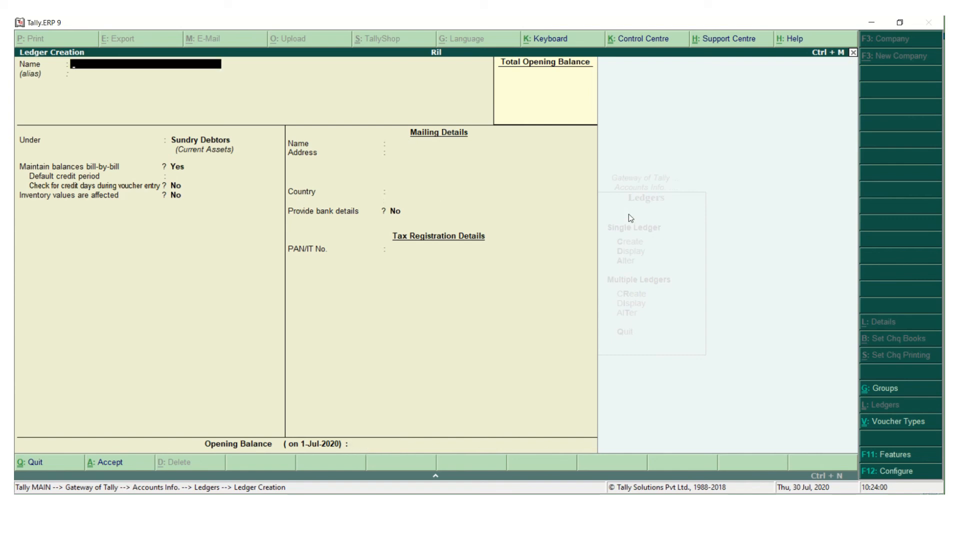
{"action": "key", "text": "Escape"}
{"action": "key", "text": "y"}
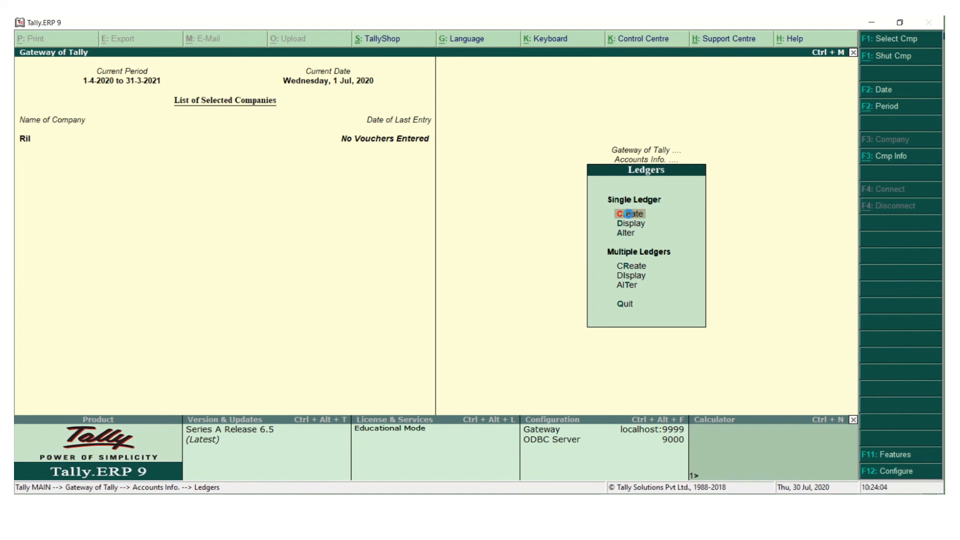
Start creating multiple ledgers under the Sundry Creditors group.
{"action": "key", "text": "r"}
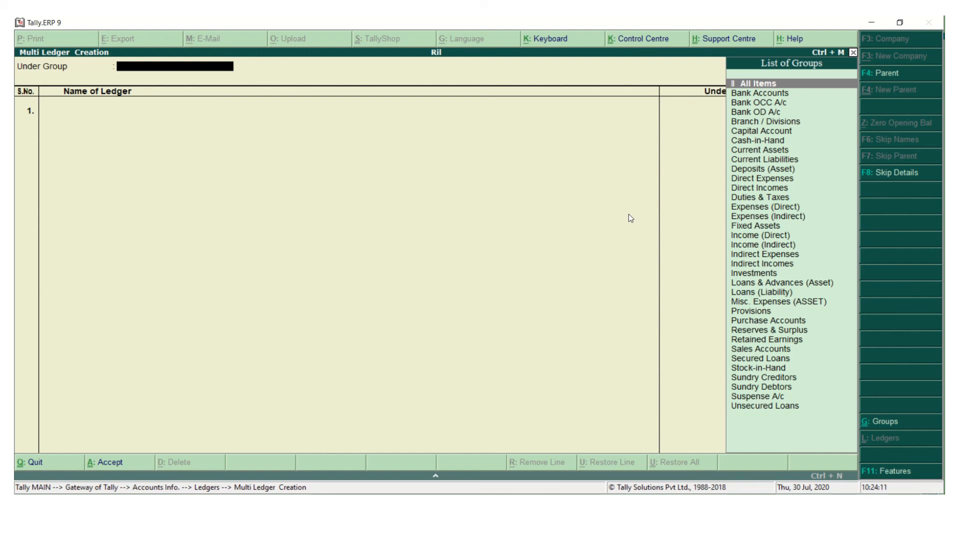
{"action": "type", "text": "Sun"}
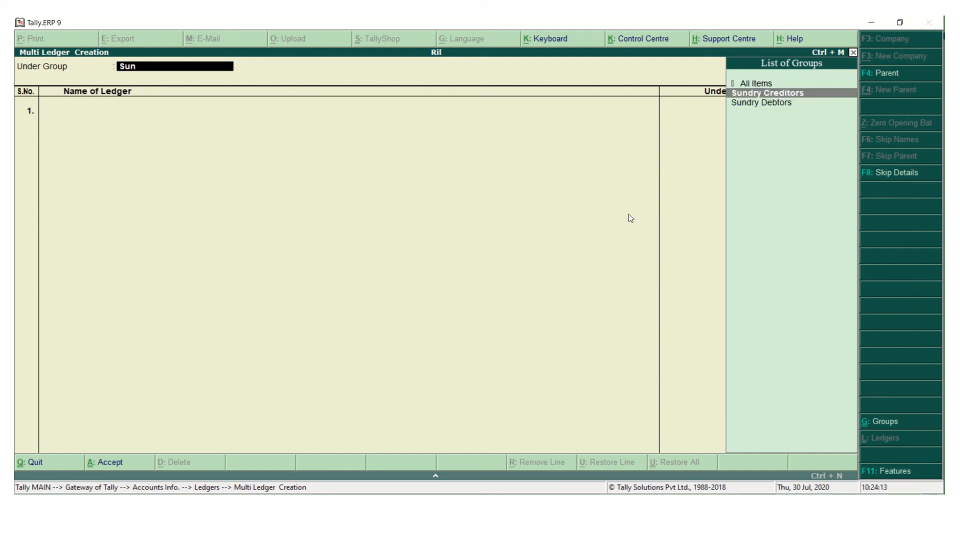
{"action": "key", "text": "Return"}
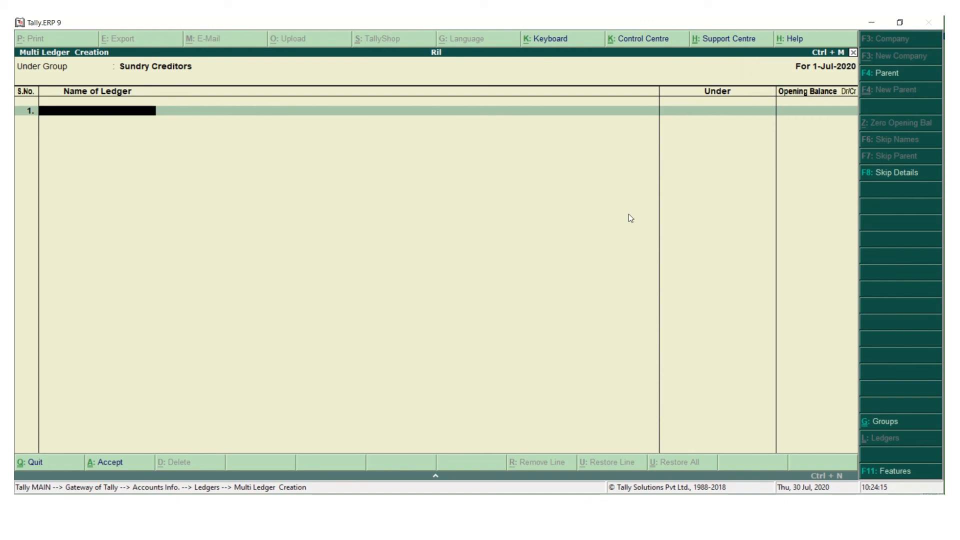
Add Xyz as the first creditor ledger, leaving its opening balance blank.
{"action": "type", "text": "Xyz"}
{"action": "key", "text": "Return"}
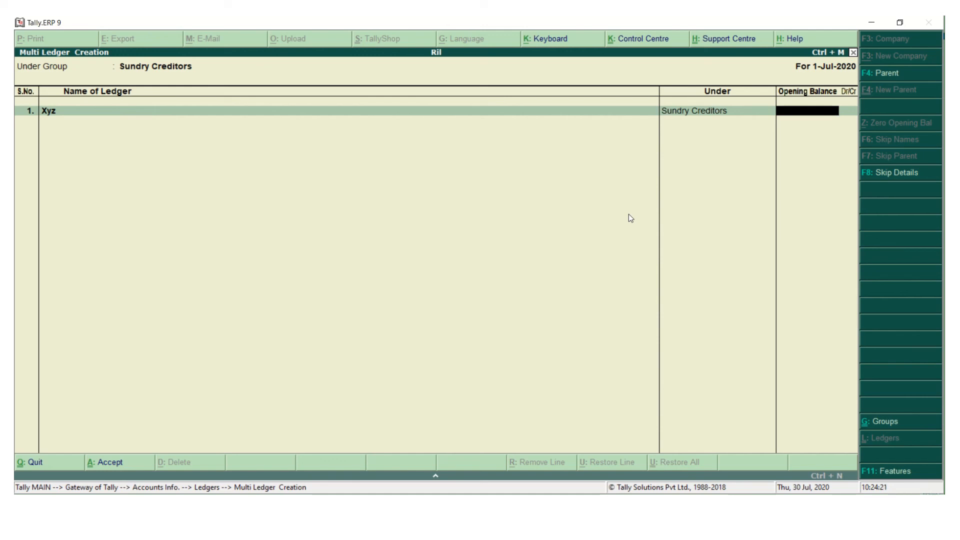
{"action": "key", "text": "Return"}
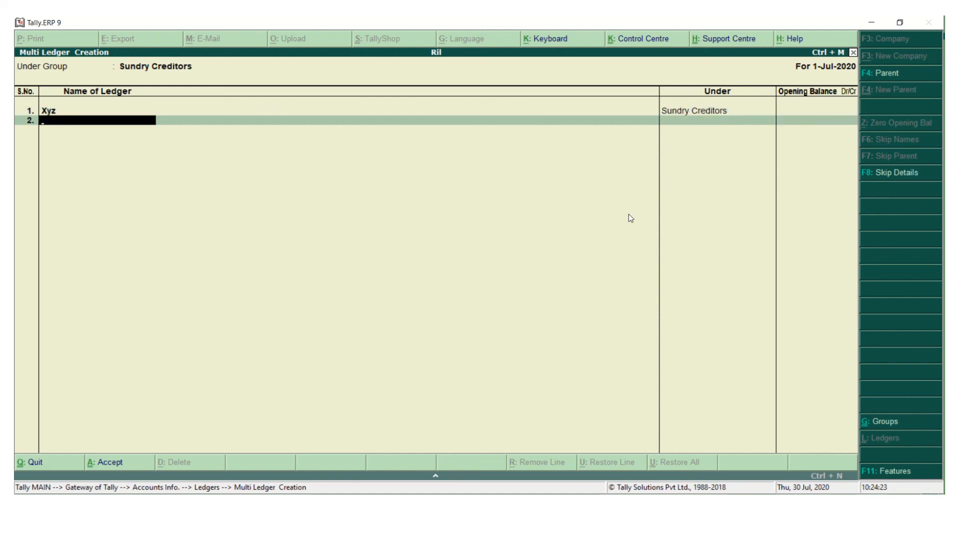
{"action": "key", "text": "Return"}
{"action": "key", "text": "n"}
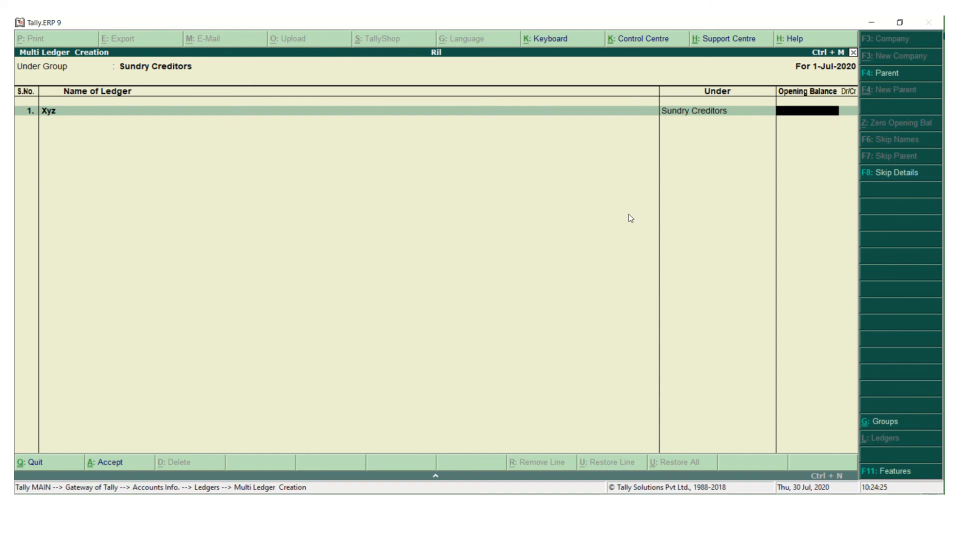
{"action": "key", "text": "Return"}
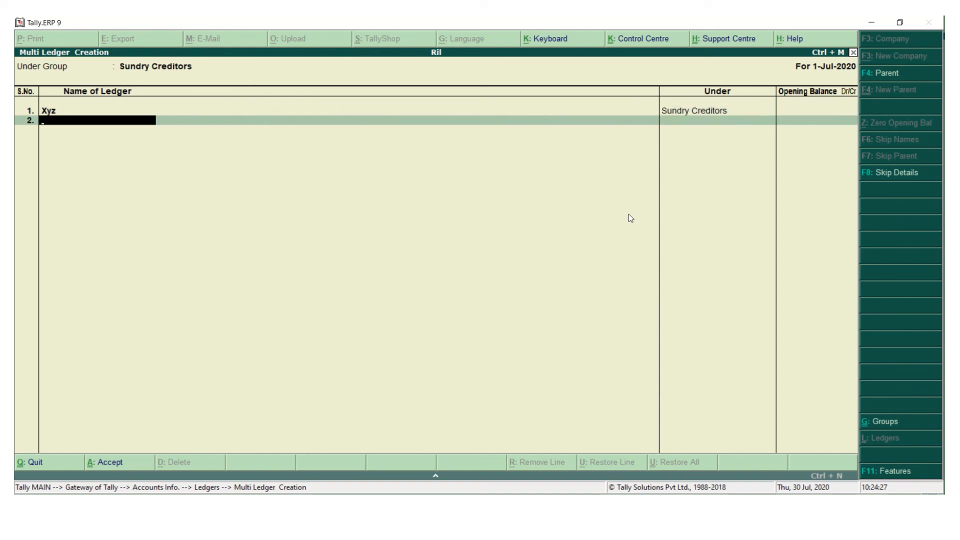
Add Zxy as the second creditor ledger without an opening balance and save the multiple-ledger entry.
{"action": "type", "text": "Zxy"}
{"action": "key", "text": "Return"}
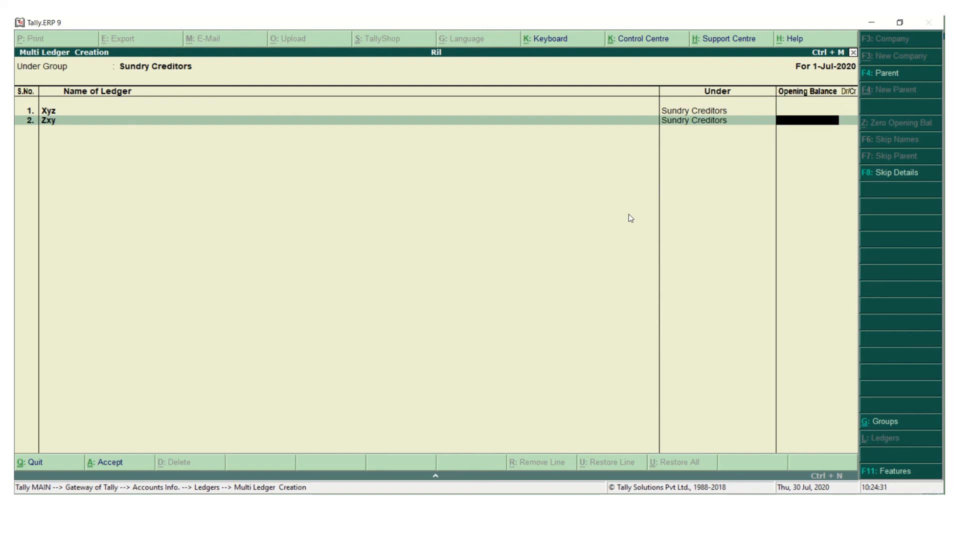
{"action": "key", "text": "Return"}
{"action": "key", "text": "Return"}
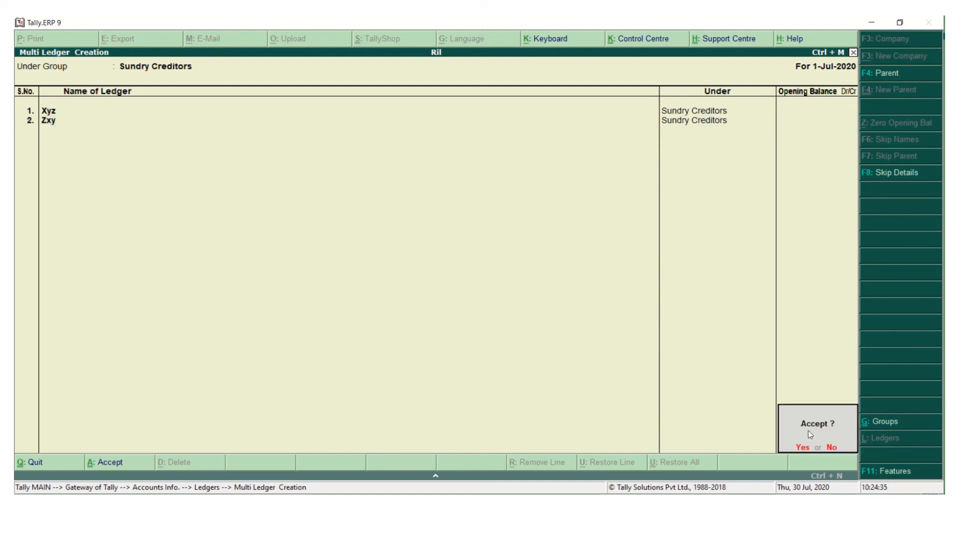
{"action": "left_click", "coordinate": [803, 447]}
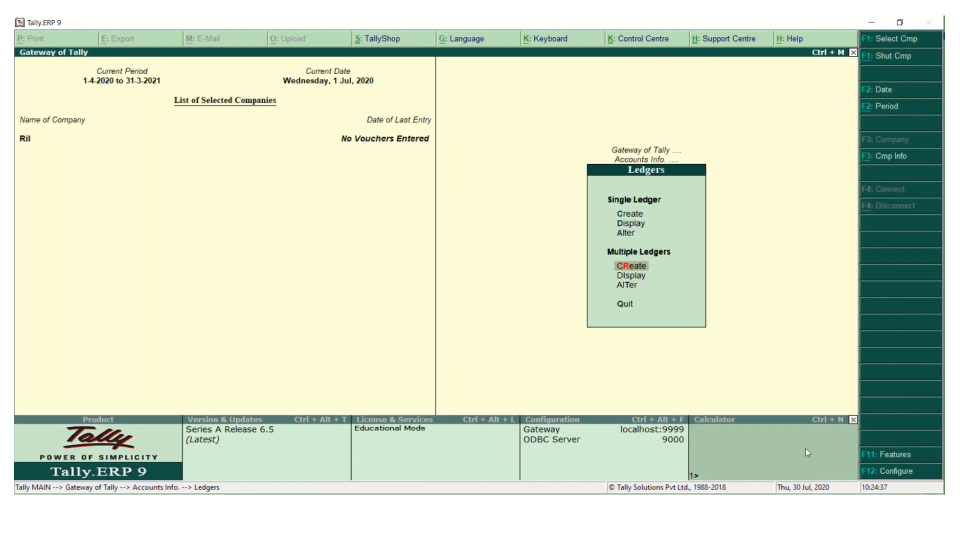